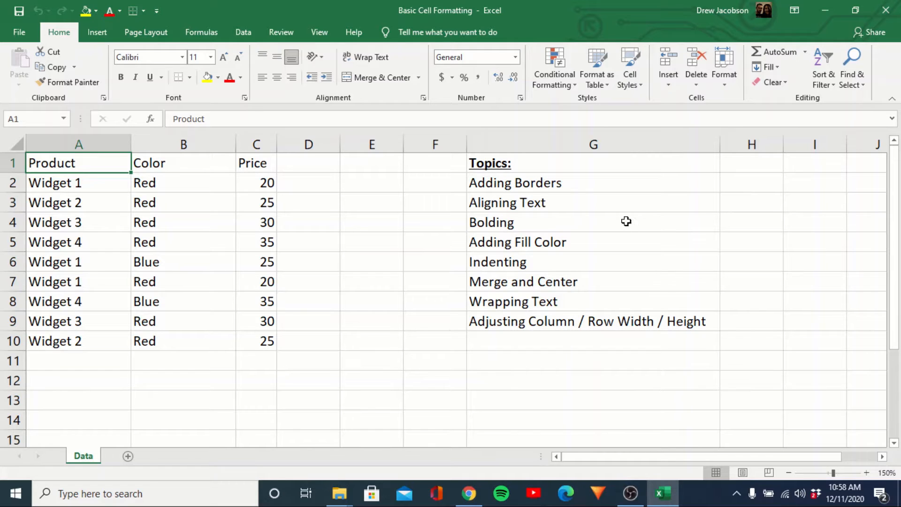
{"action": "key", "text": "Down"}
{"action": "key", "text": "Up"}
{"action": "key", "text": "shift+Right"}
{"action": "key", "text": "shift+Right"}
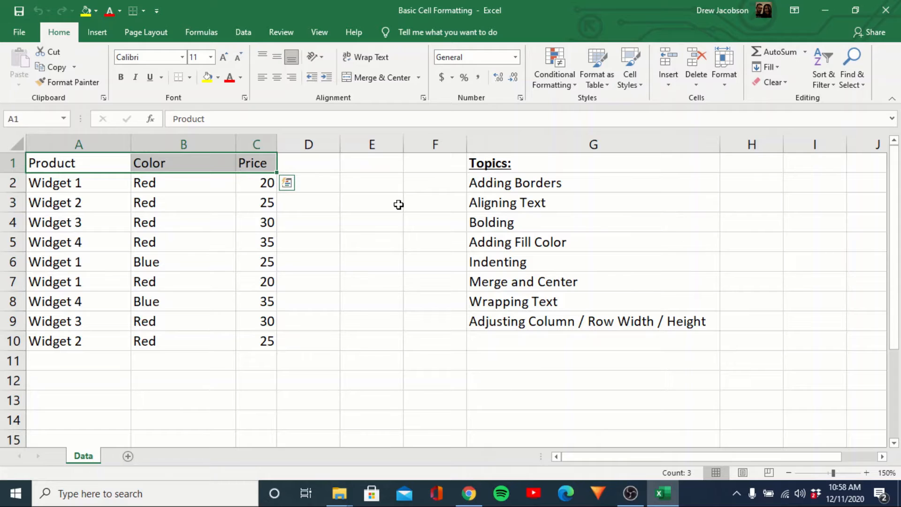
Apply All Borders to the whole product table, cells A1:C10
{"action": "left_click", "coordinate": [101, 170]}
{"action": "key", "text": "shift+Right"}
{"action": "key", "text": "shift+Right"}
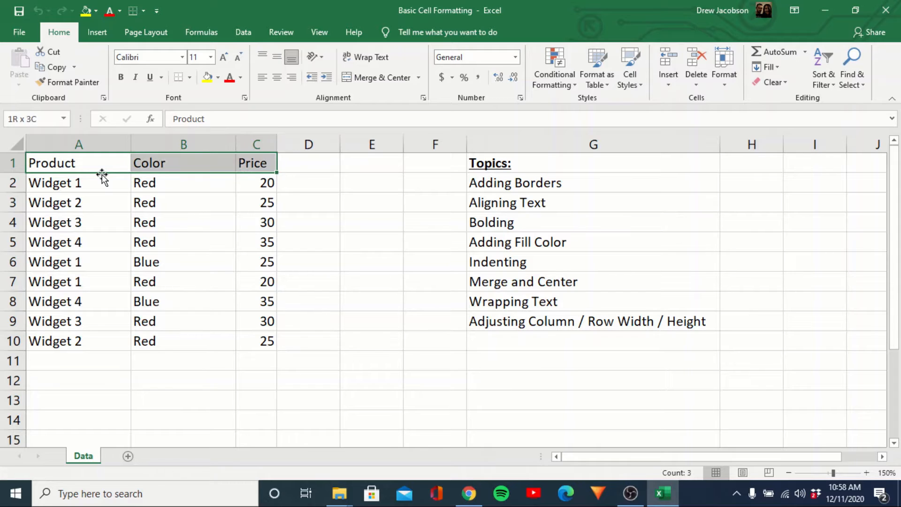
{"action": "key", "text": "shift+Down"}
{"action": "key", "text": "shift+Down"}
{"action": "key", "text": "shift+Down"}
{"action": "key", "text": "shift+Down"}
{"action": "key", "text": "shift+Down"}
{"action": "key", "text": "shift+Down"}
{"action": "key", "text": "shift+Down"}
{"action": "key", "text": "shift+Down"}
{"action": "key", "text": "shift+Down"}
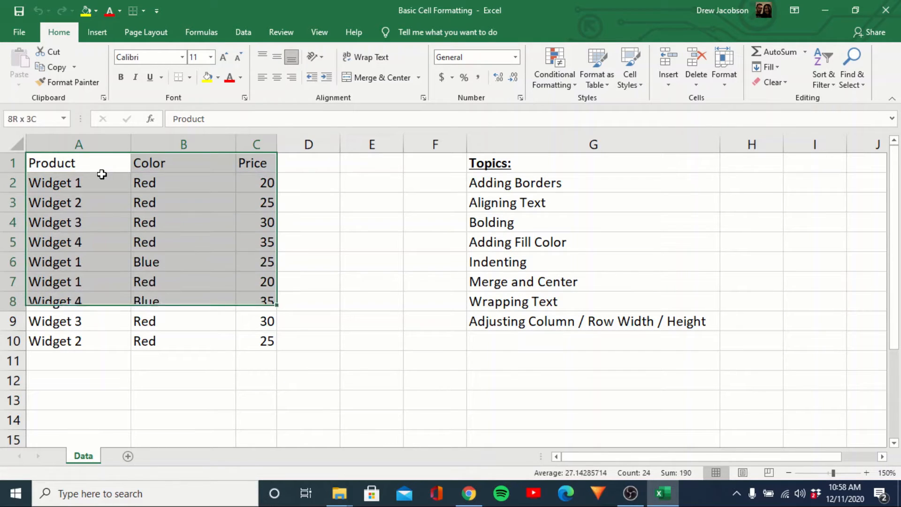
{"action": "left_click", "coordinate": [190, 78]}
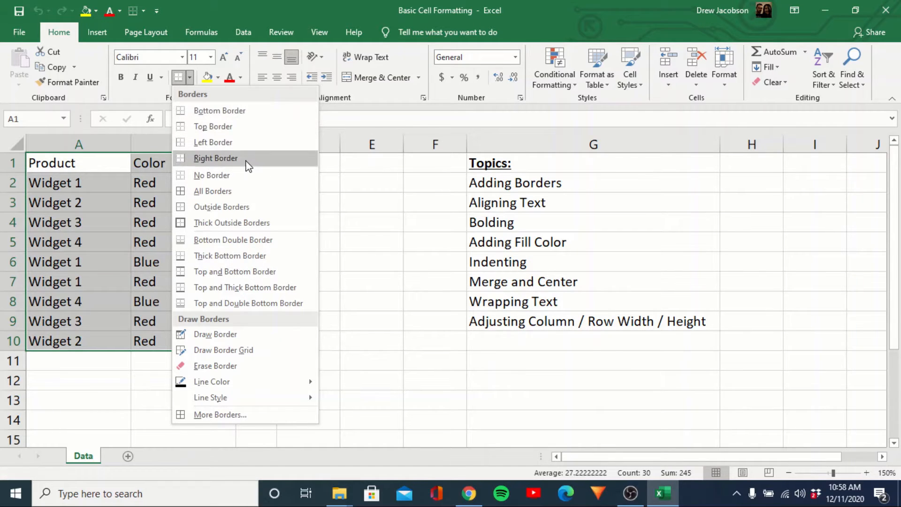
{"action": "left_click", "coordinate": [229, 190]}
{"action": "left_click", "coordinate": [307, 248]}
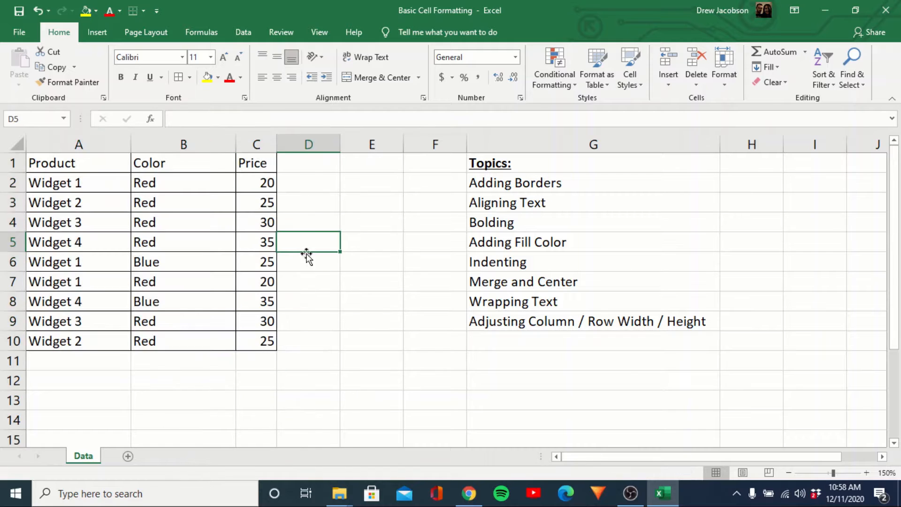
Remove the borders from the product table A1:C10 with No Border
{"action": "left_click_drag", "start_coordinate": [254, 344], "coordinate": [69, 157]}
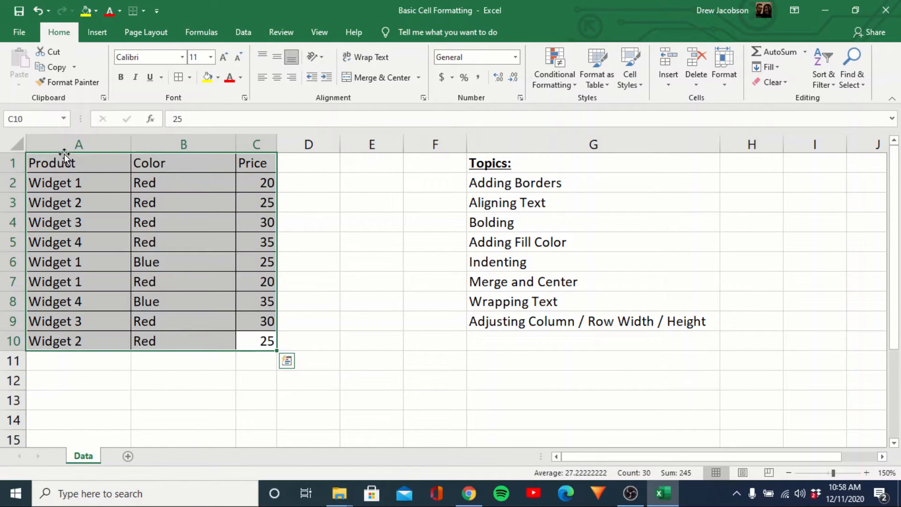
{"action": "left_click", "coordinate": [190, 78]}
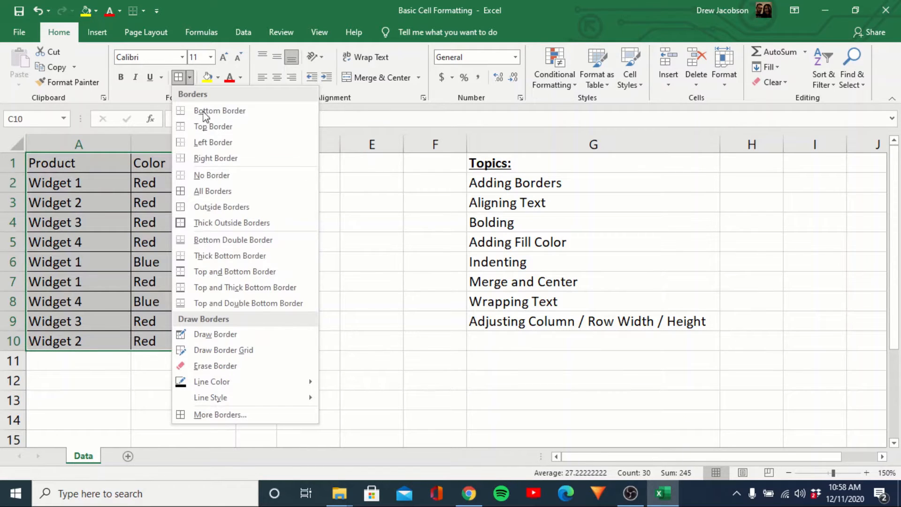
{"action": "left_click", "coordinate": [209, 176]}
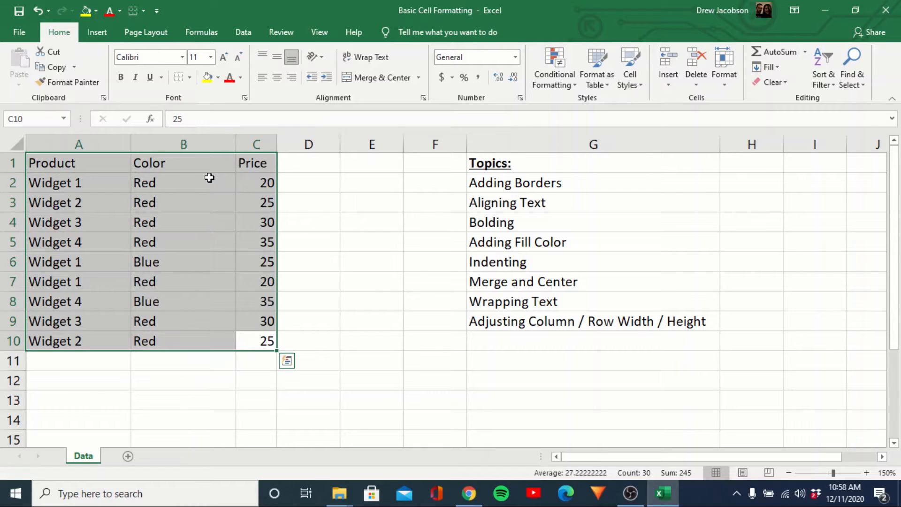
{"action": "left_click", "coordinate": [209, 178]}
Add a bottom border beneath the header cells A1:C1
{"action": "left_click_drag", "start_coordinate": [246, 161], "coordinate": [89, 157]}
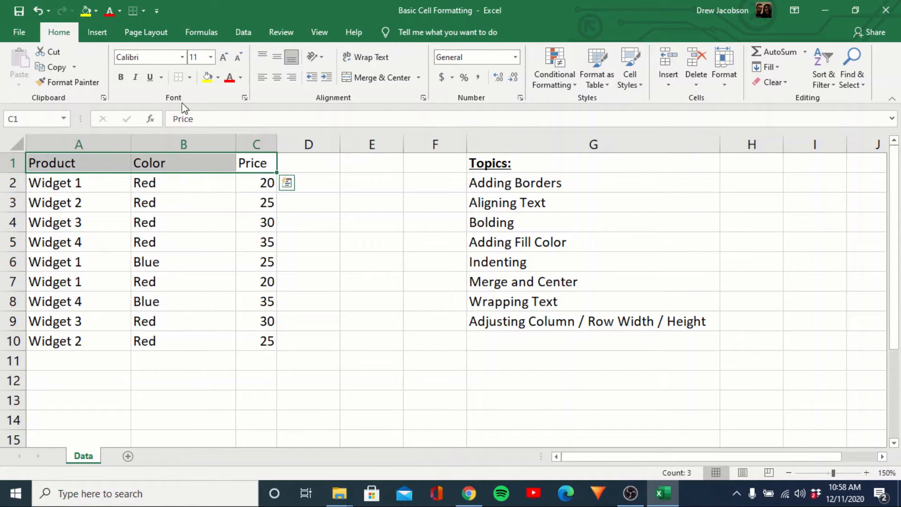
{"action": "left_click", "coordinate": [190, 78]}
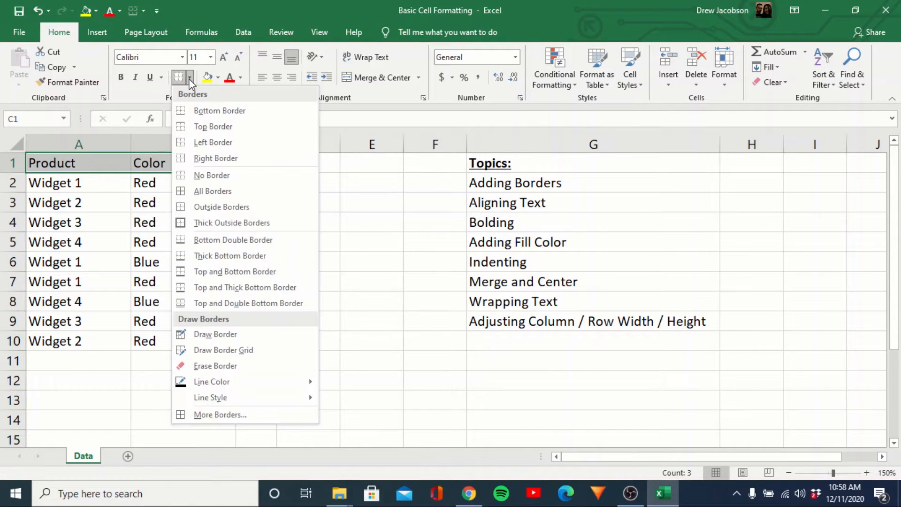
{"action": "left_click", "coordinate": [219, 111]}
{"action": "left_click", "coordinate": [203, 225]}
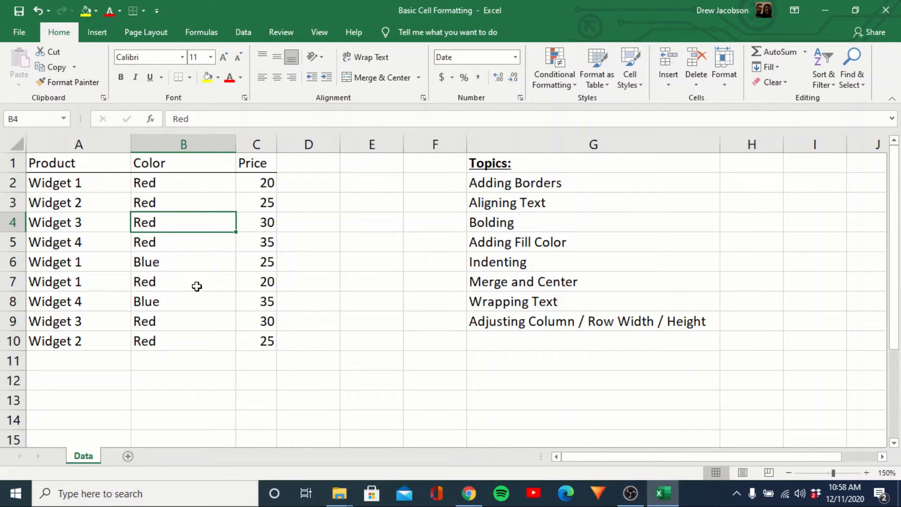
Center the Product, Color and Price headers horizontally in their cells in row 1
{"action": "left_click", "coordinate": [107, 165]}
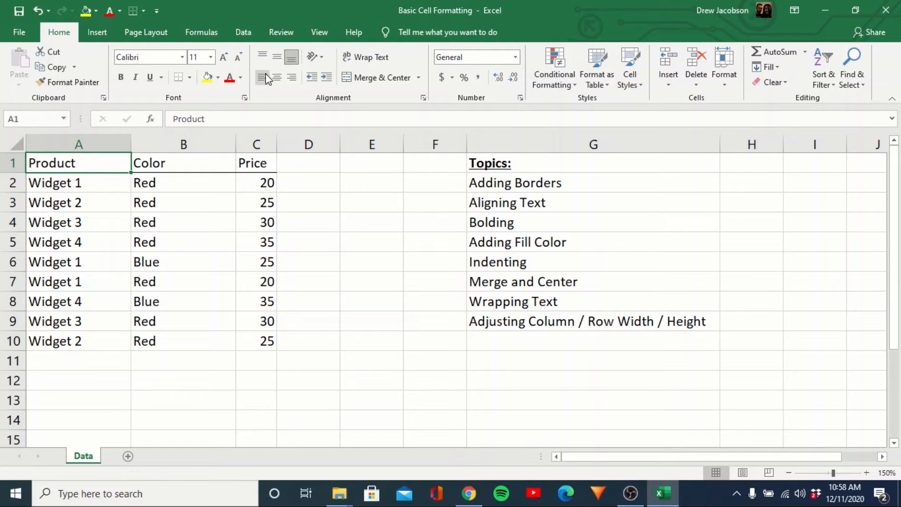
{"action": "left_click", "coordinate": [278, 77]}
{"action": "left_click", "coordinate": [291, 79]}
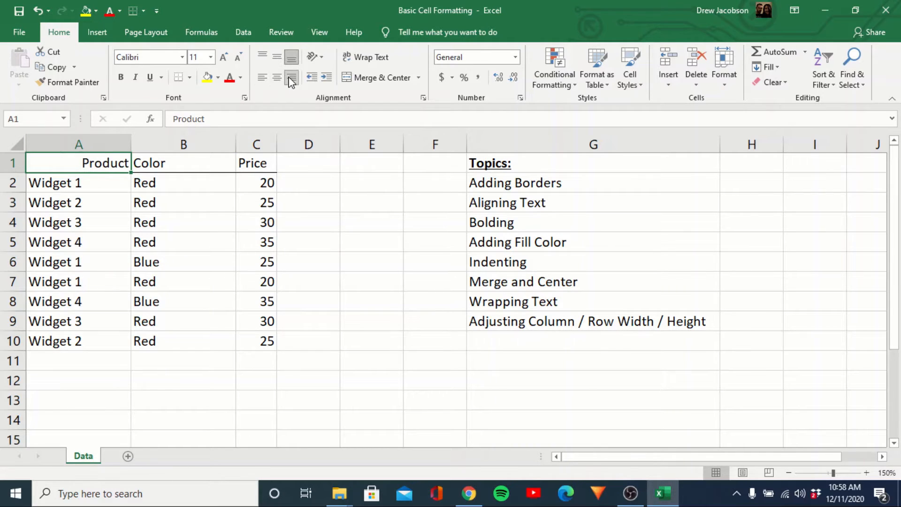
{"action": "left_click", "coordinate": [280, 83]}
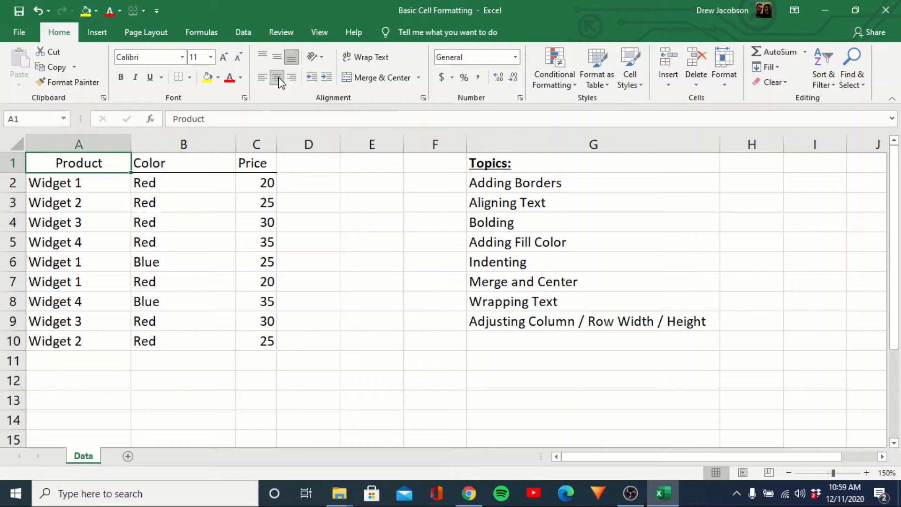
{"action": "left_click_drag", "start_coordinate": [167, 165], "coordinate": [241, 161]}
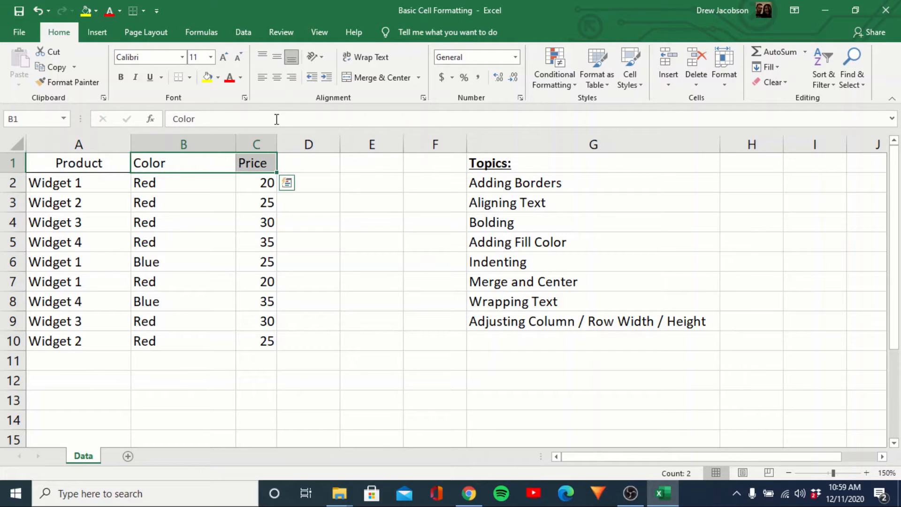
{"action": "left_click", "coordinate": [278, 78]}
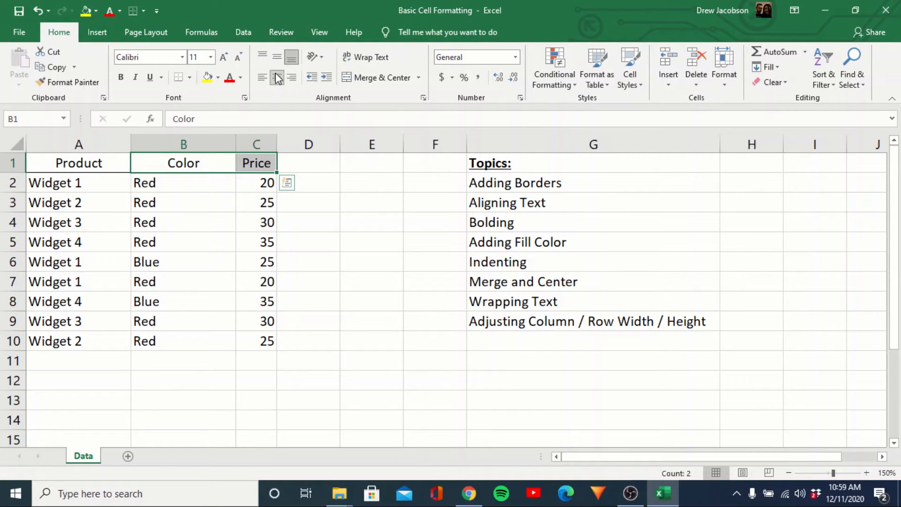
{"action": "left_click", "coordinate": [295, 163]}
{"action": "key", "text": "Left"}
{"action": "key", "text": "Left"}
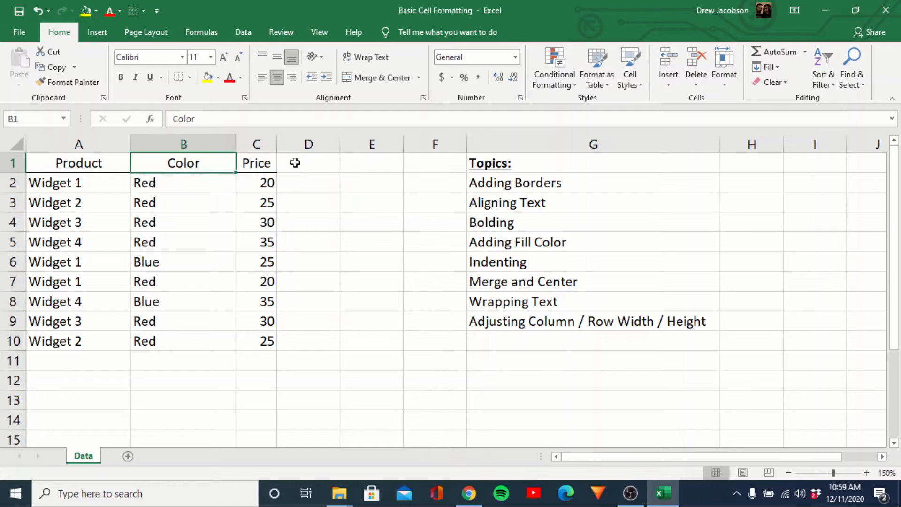
{"action": "key", "text": "Left"}
{"action": "key", "text": "shift+Right"}
{"action": "key", "text": "shift+Right"}
{"action": "key", "text": "shift+Left"}
{"action": "key", "text": "shift+Left"}
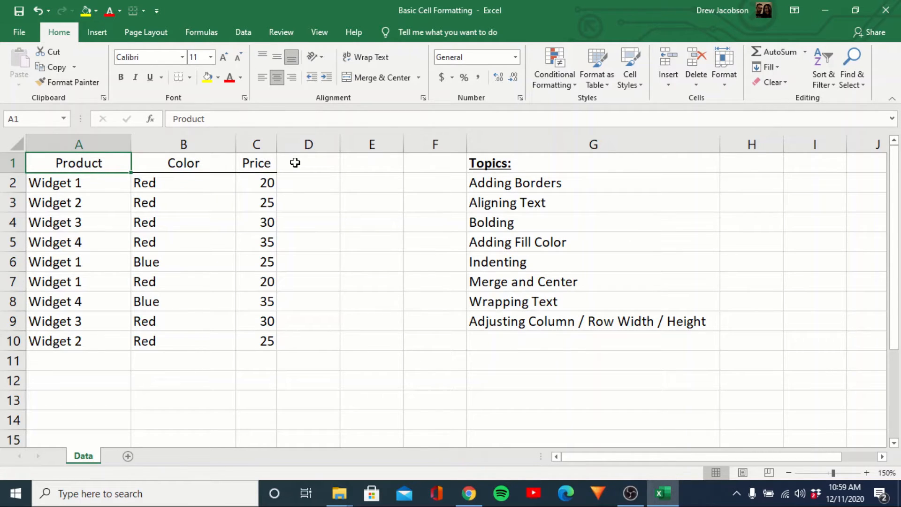
Make the header text in cells A1:C1 bold
{"action": "key", "text": "Down"}
{"action": "key", "text": "Up"}
{"action": "key", "text": "shift+Right"}
{"action": "key", "text": "shift+Right"}
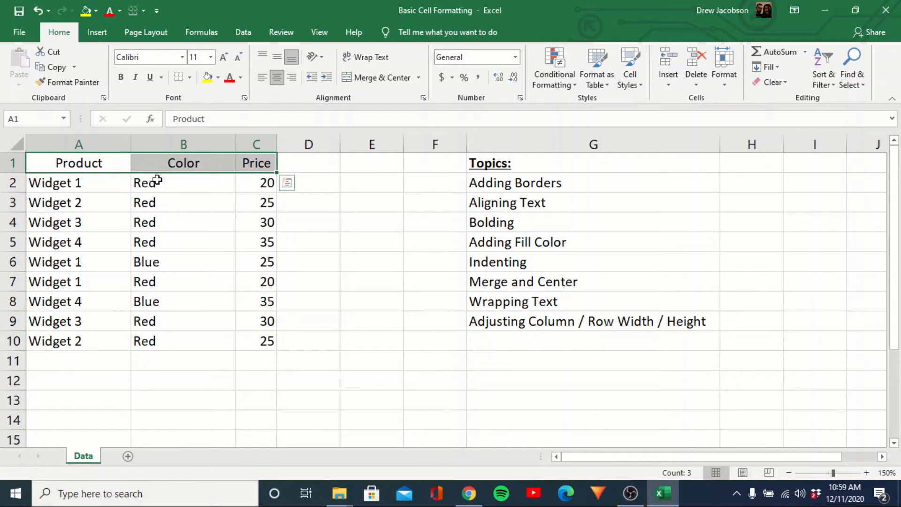
{"action": "left_click", "coordinate": [120, 77]}
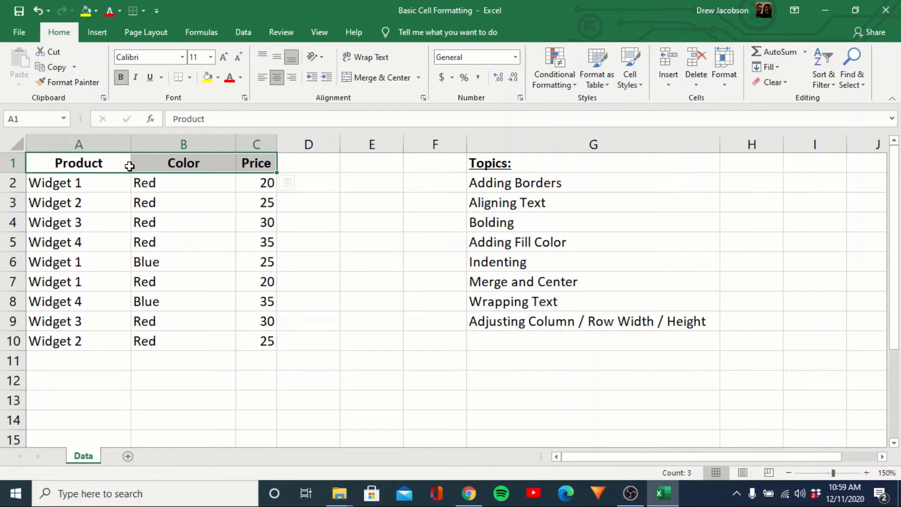
{"action": "key", "text": "Down"}
{"action": "key", "text": "Up"}
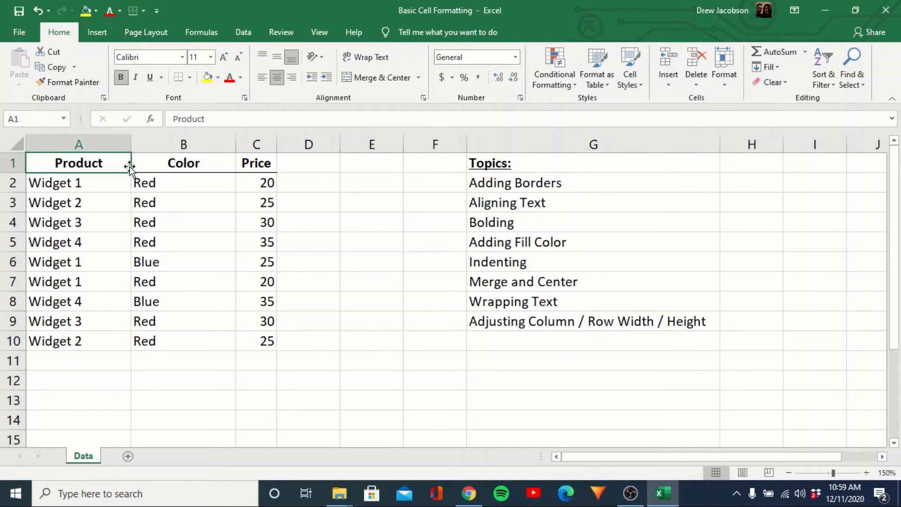
Set the font color of the headers in A1:C1 to a bright blue picked from the standard color honeycomb
{"action": "key", "text": "shift+Right"}
{"action": "key", "text": "shift+Right"}
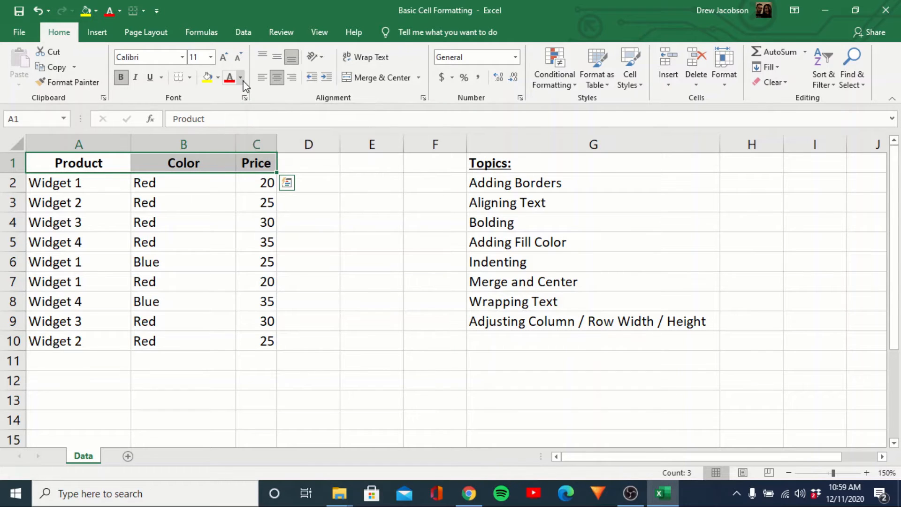
{"action": "left_click", "coordinate": [241, 77]}
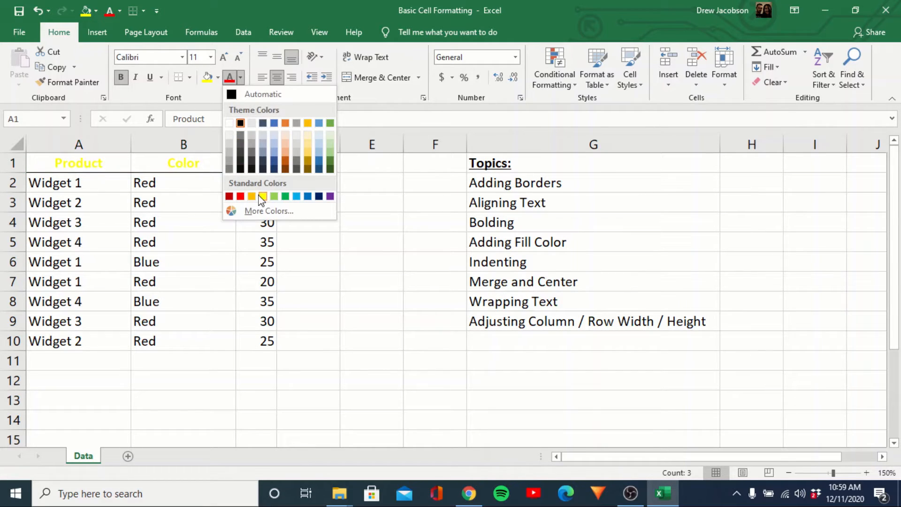
{"action": "left_click", "coordinate": [257, 210]}
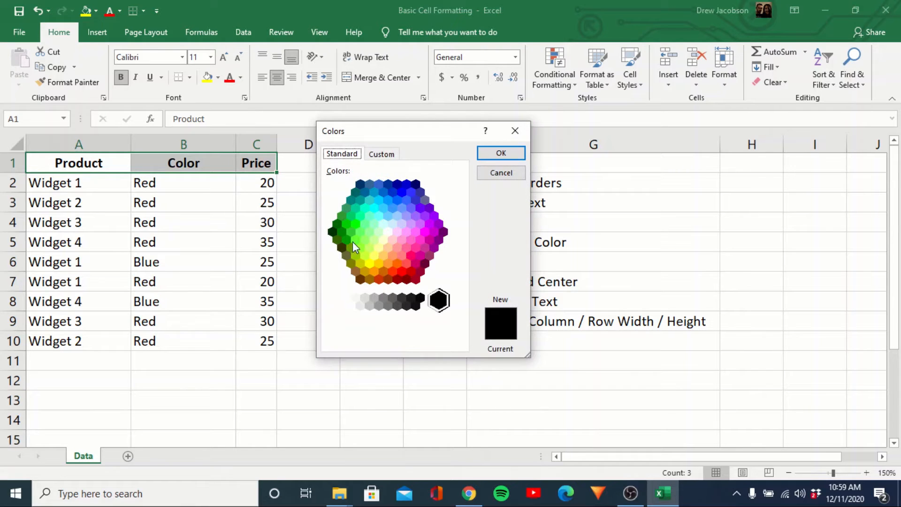
{"action": "left_click", "coordinate": [381, 156]}
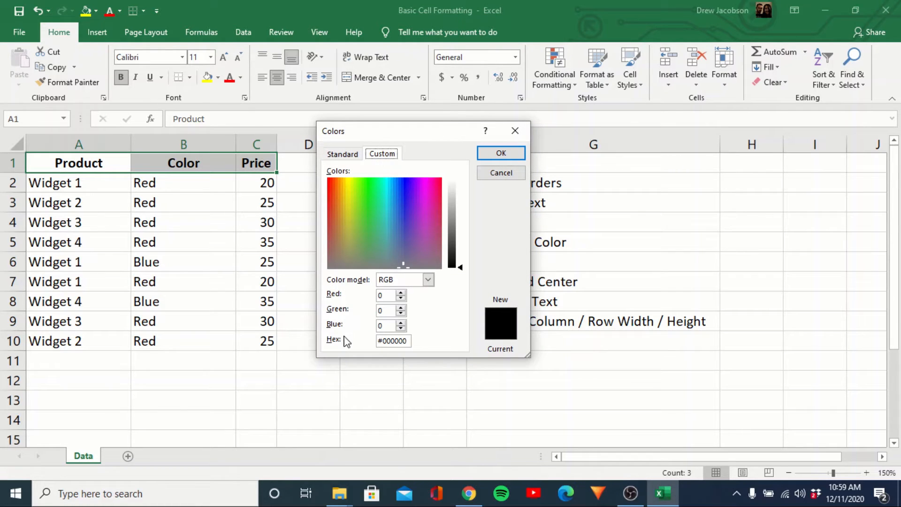
{"action": "left_click", "coordinate": [350, 155]}
{"action": "left_click", "coordinate": [400, 194]}
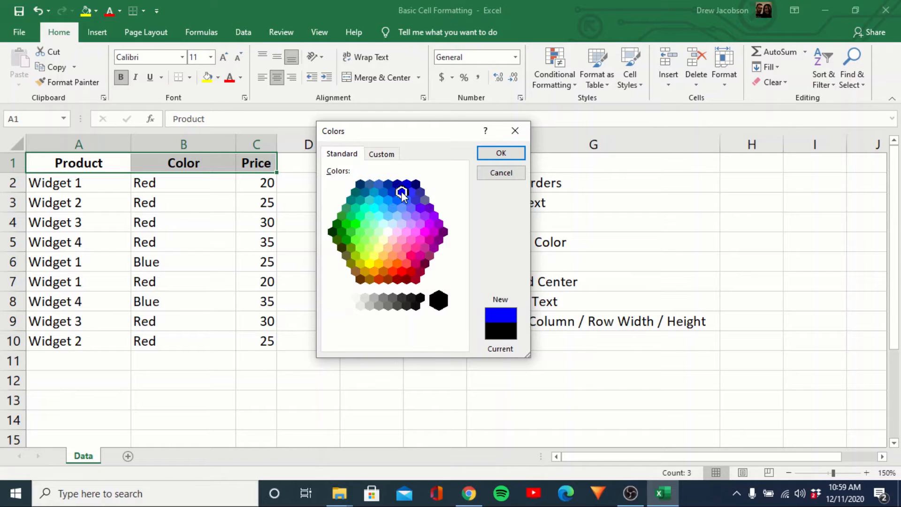
{"action": "left_click", "coordinate": [501, 153]}
{"action": "left_click", "coordinate": [364, 235]}
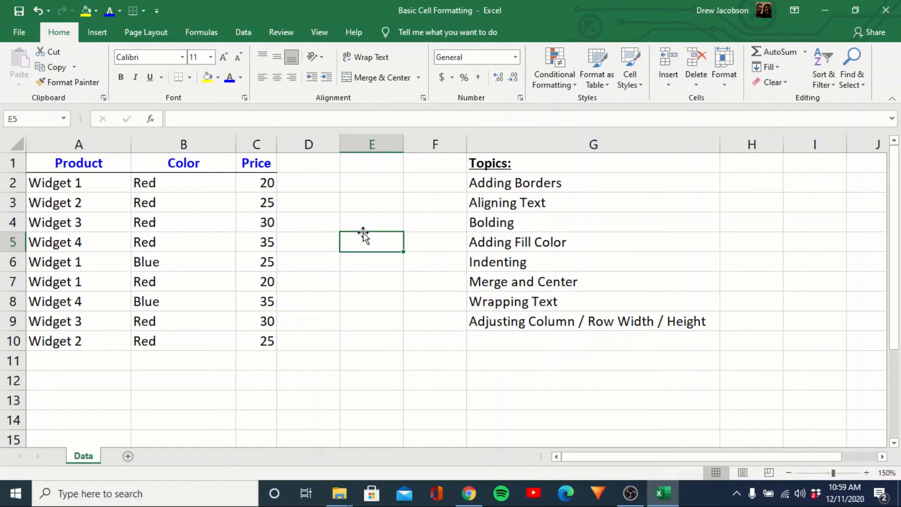
Redraw the line beneath the headers A1:C1 using the recently used blue as the border line color
{"action": "key", "text": "Left"}
{"action": "key", "text": "Left"}
{"action": "key", "text": "Up"}
{"action": "key", "text": "Up"}
{"action": "key", "text": "Up"}
{"action": "key", "text": "Up"}
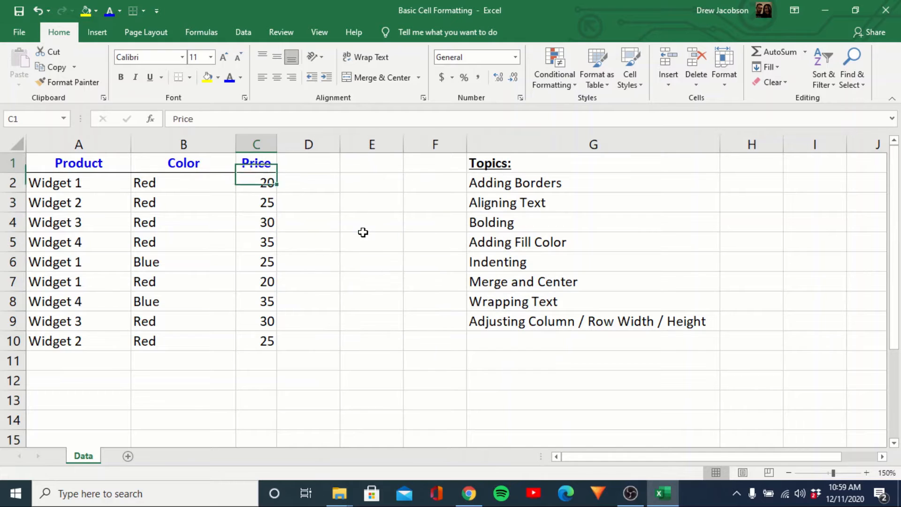
{"action": "key", "text": "shift+Left"}
{"action": "key", "text": "shift+Left"}
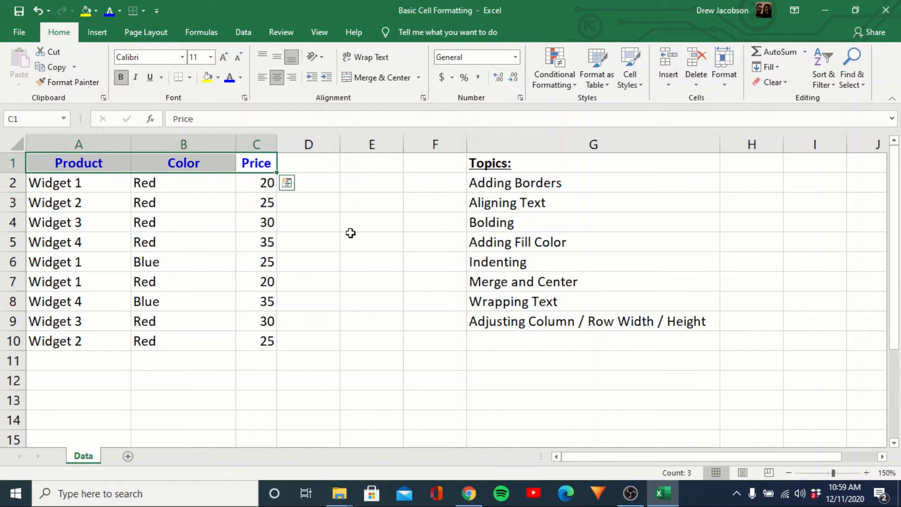
{"action": "left_click", "coordinate": [190, 77]}
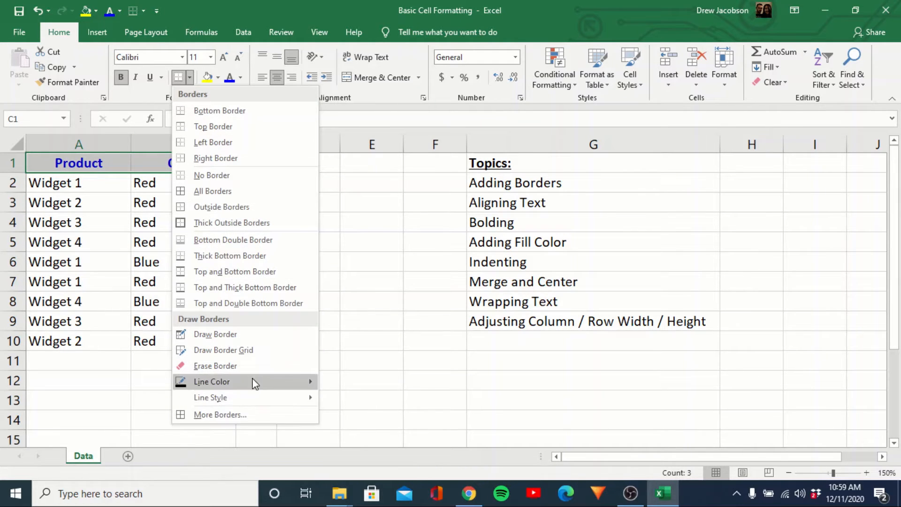
{"action": "mouse_move", "coordinate": [252, 381]}
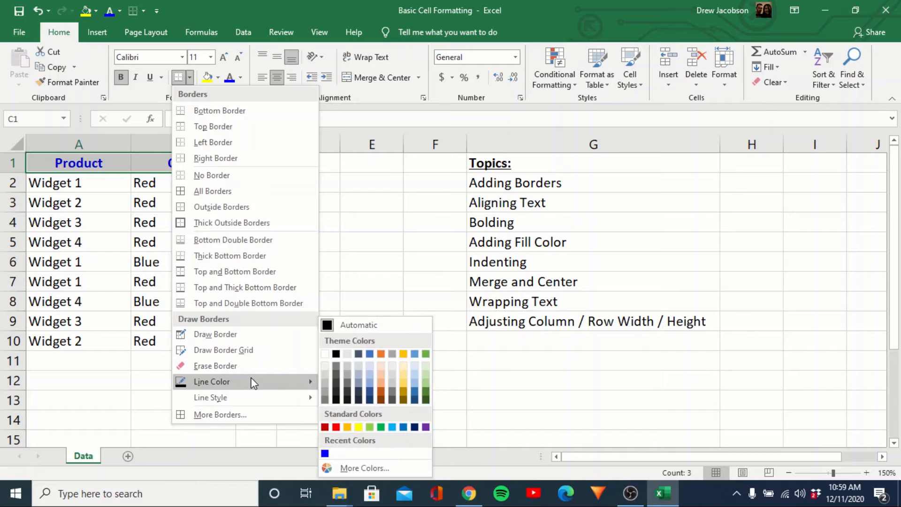
{"action": "left_click", "coordinate": [324, 453]}
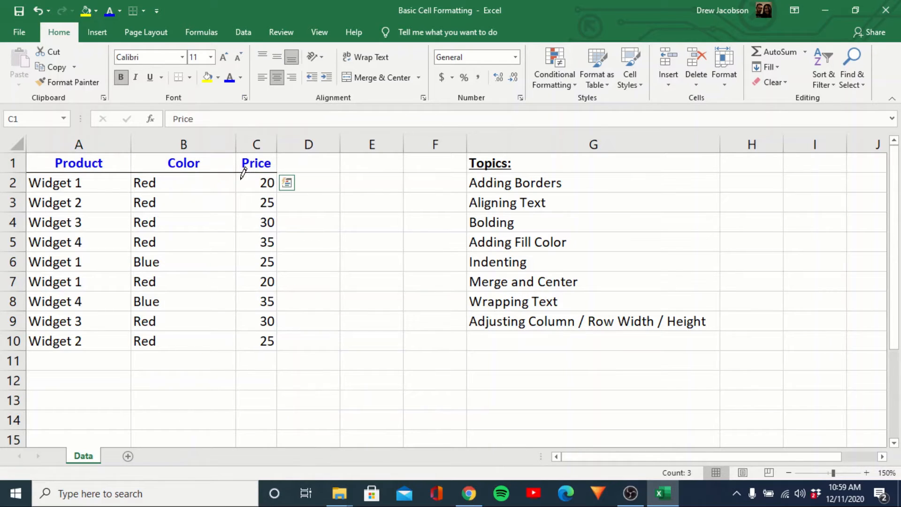
{"action": "mouse_move", "coordinate": [236, 167]}
{"action": "left_mouse_down"}
{"action": "mouse_move", "coordinate": [123, 157]}
{"action": "mouse_move", "coordinate": [105, 165]}
{"action": "left_mouse_up"}
{"action": "key", "text": "Escape"}
{"action": "left_click", "coordinate": [263, 186]}
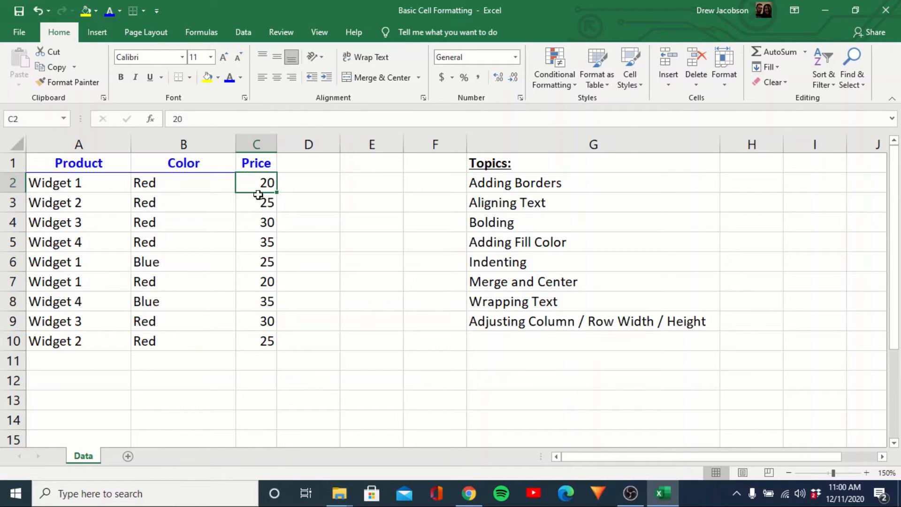
Fill the header cells A1:C1 with the lightest gray theme color
{"action": "left_click_drag", "start_coordinate": [252, 167], "coordinate": [106, 165]}
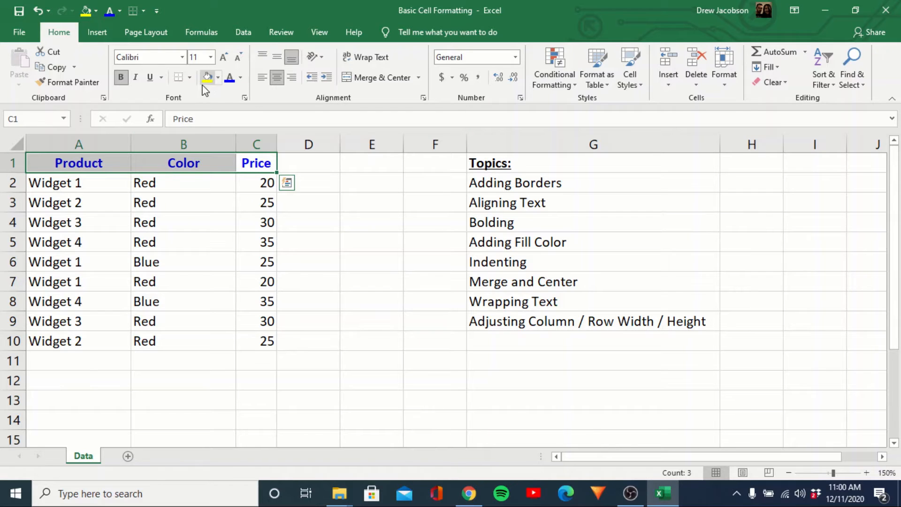
{"action": "left_click", "coordinate": [218, 77]}
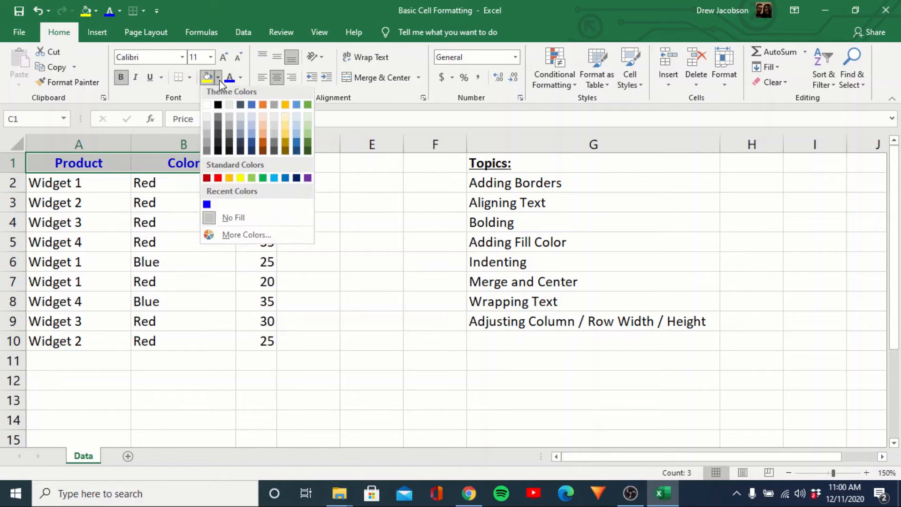
{"action": "left_click", "coordinate": [207, 121]}
{"action": "left_click", "coordinate": [206, 182]}
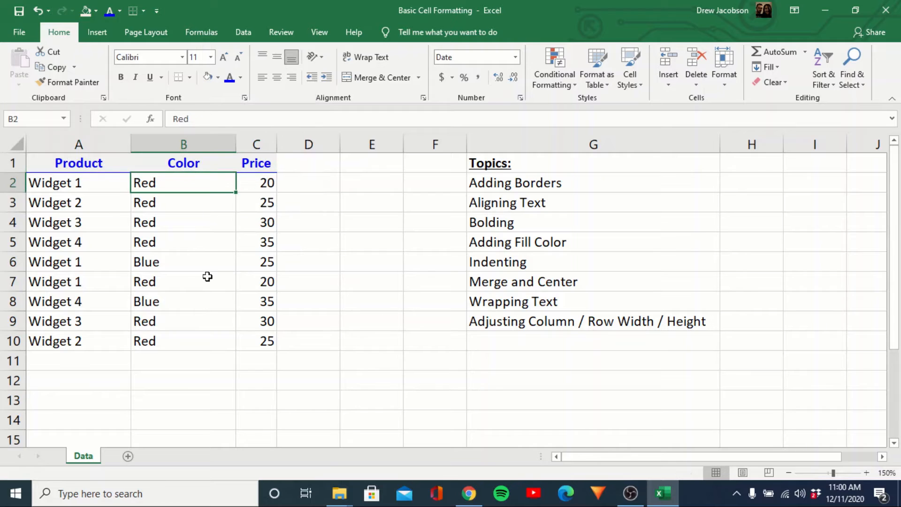
{"action": "key", "text": "ctrl+Home"}
{"action": "key", "text": "shift+Right"}
{"action": "key", "text": "shift+Right"}
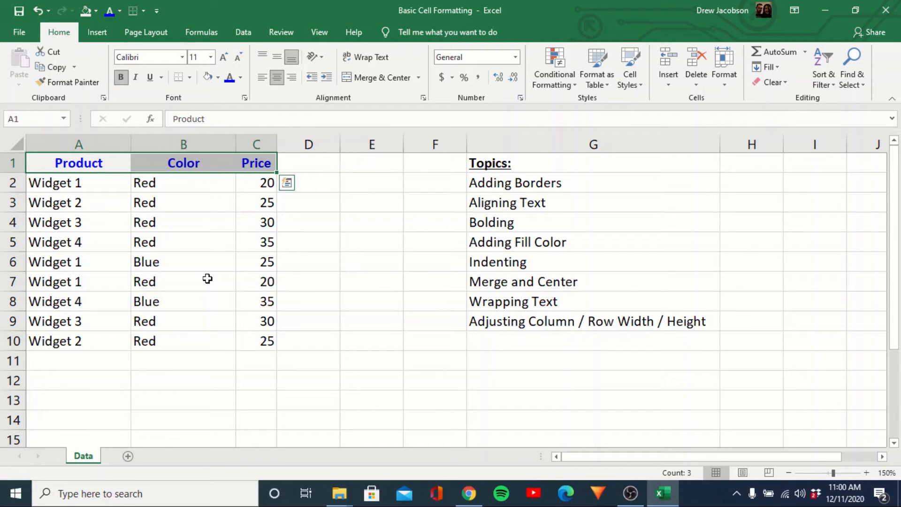
{"action": "key", "text": "Down"}
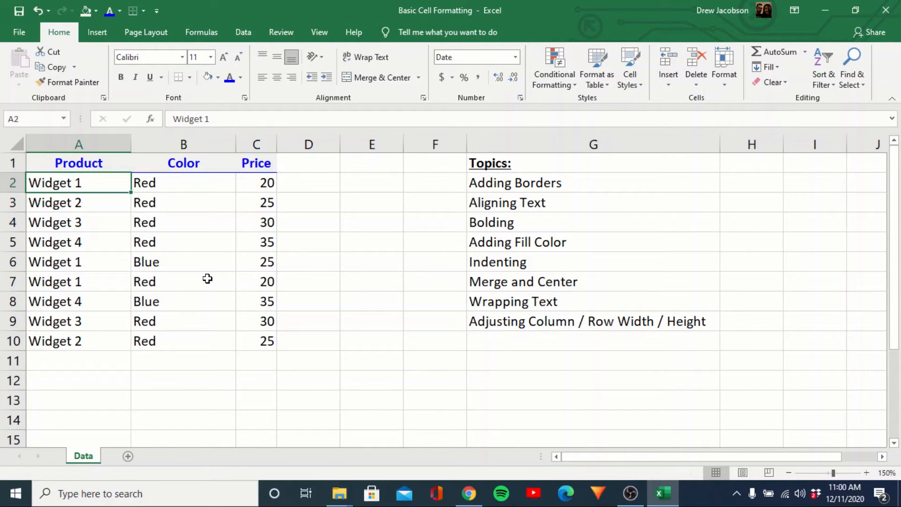
{"action": "key", "text": "Down"}
Try increasing the indent of the Widget 2 text in A3 and decreasing it again, twice
{"action": "key", "text": "Down"}
{"action": "key", "text": "Up"}
{"action": "key", "text": "Up"}
{"action": "key", "text": "Right"}
{"action": "key", "text": "Left"}
{"action": "key", "text": "Right"}
{"action": "key", "text": "Right"}
{"action": "key", "text": "Left"}
{"action": "key", "text": "Left"}
{"action": "key", "text": "Down"}
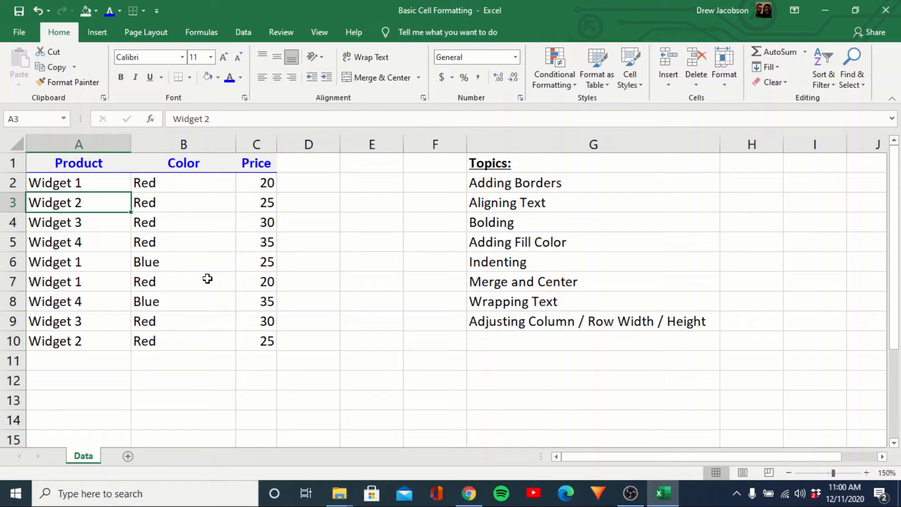
{"action": "left_click", "coordinate": [328, 78]}
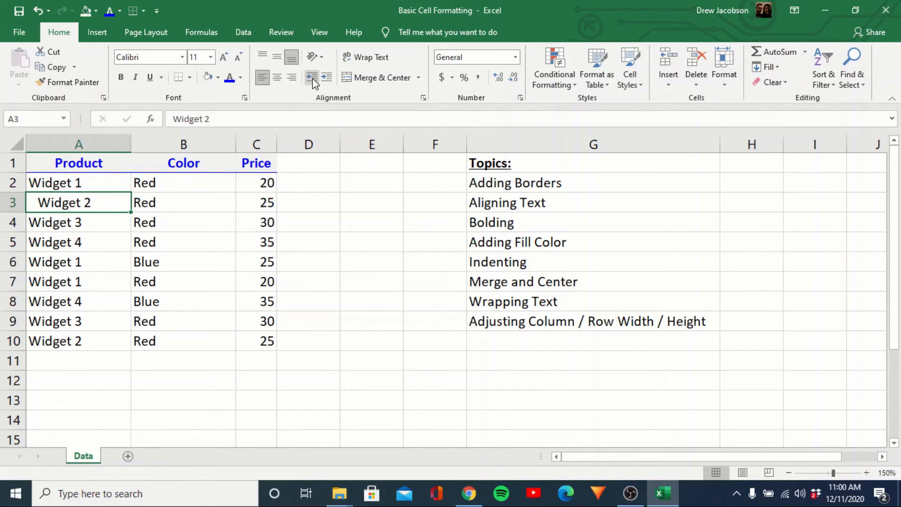
{"action": "left_click", "coordinate": [313, 79]}
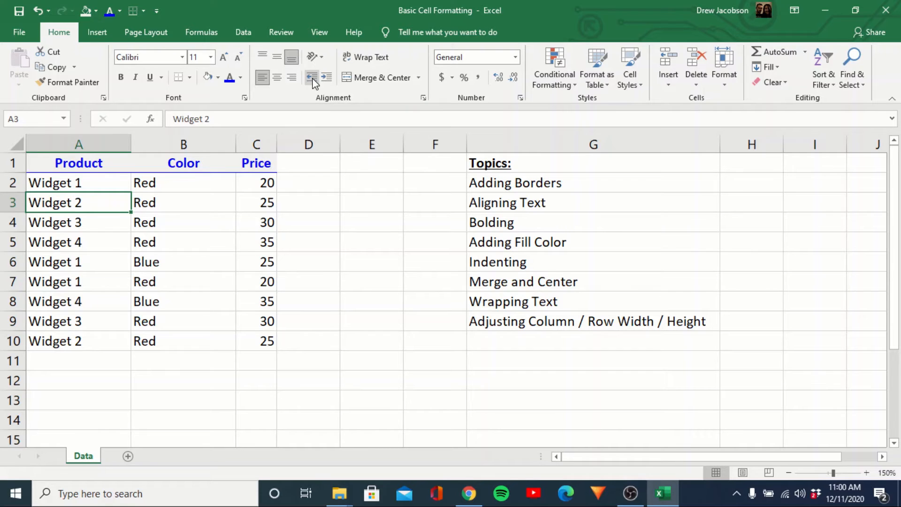
{"action": "left_click", "coordinate": [332, 78]}
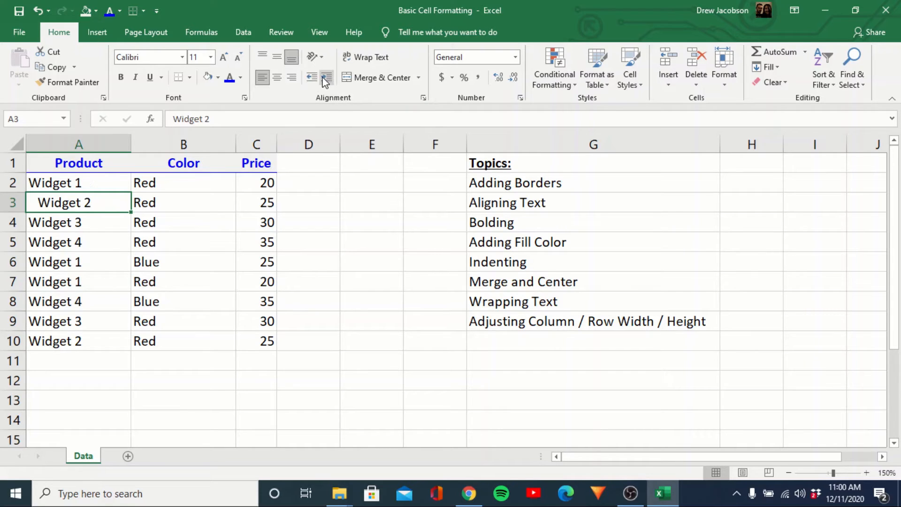
{"action": "left_click", "coordinate": [313, 79]}
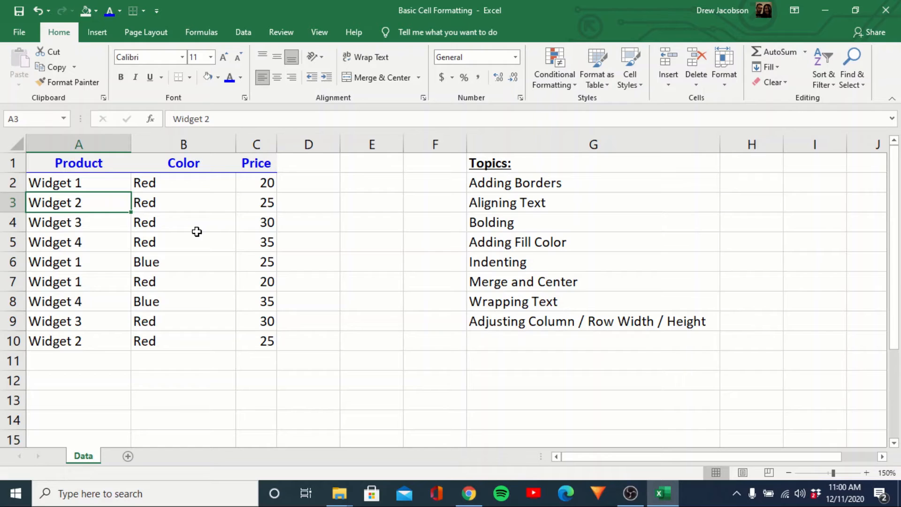
Insert a blank row above the headers and enter the title "Data Table" in cell A1
{"action": "key", "text": "Down"}
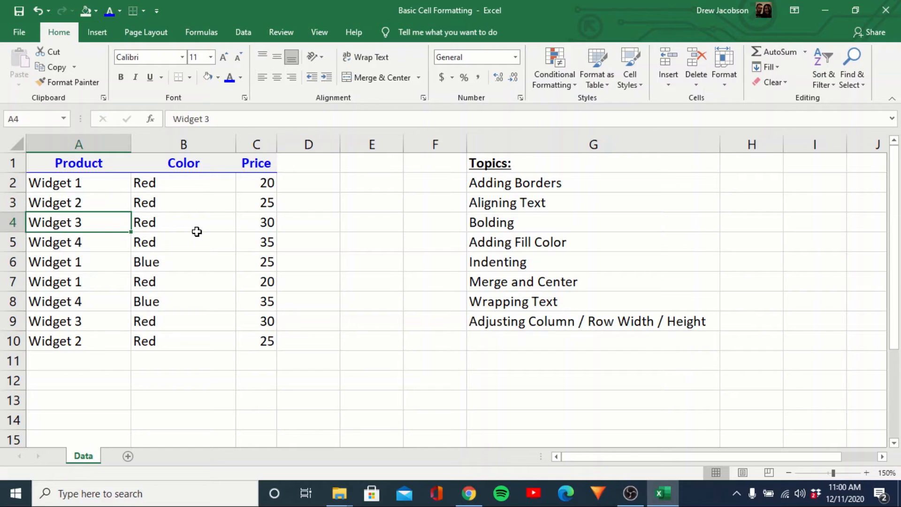
{"action": "key", "text": "Up"}
{"action": "key", "text": "Up"}
{"action": "key", "text": "Up"}
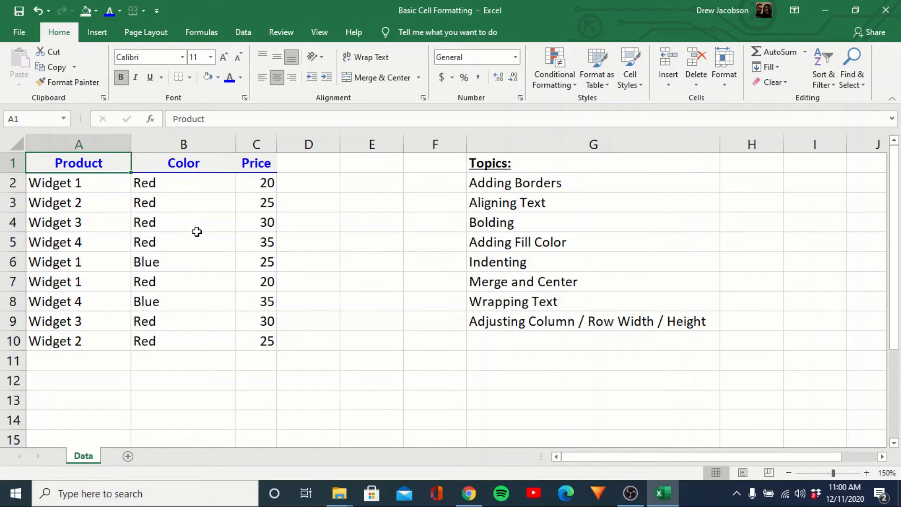
{"action": "key", "text": "shift+space"}
{"action": "key", "text": "ctrl+shift+plus"}
{"action": "key", "text": "Down"}
{"action": "key", "text": "Up"}
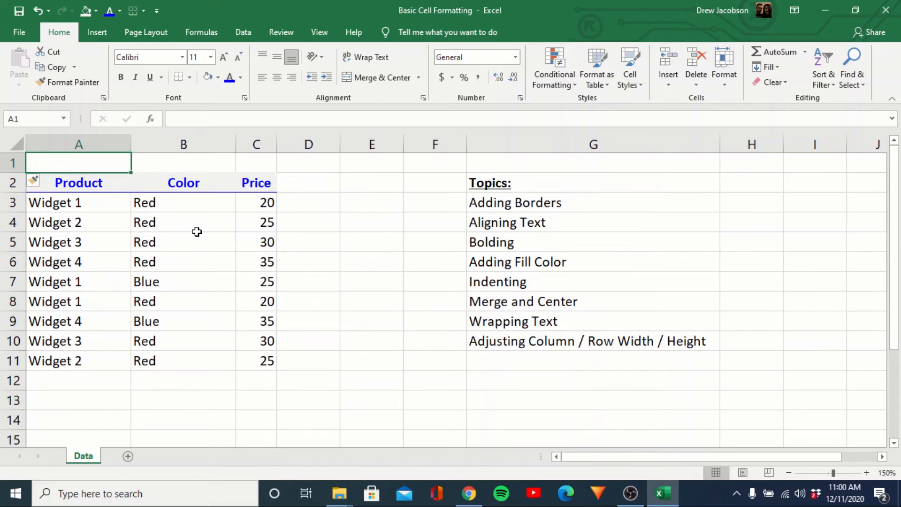
{"action": "type", "text": "Data Table"}
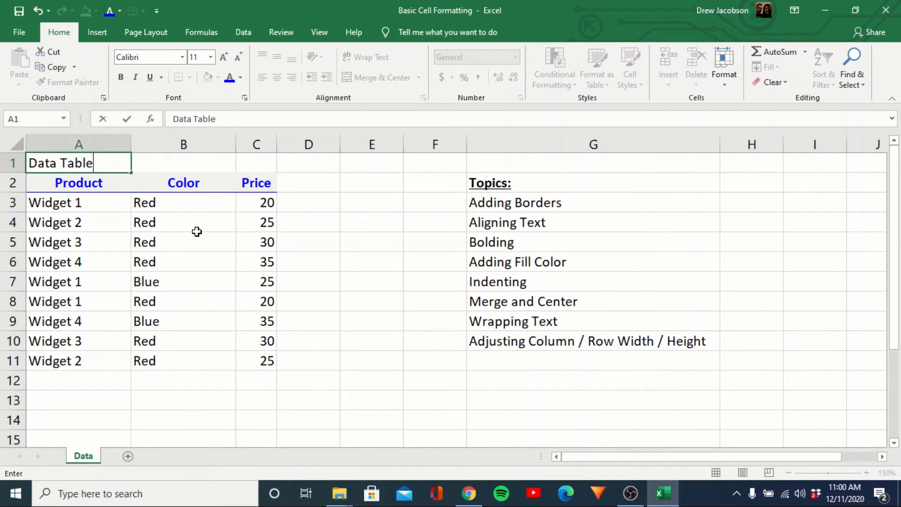
{"action": "key", "text": "ctrl+Return"}
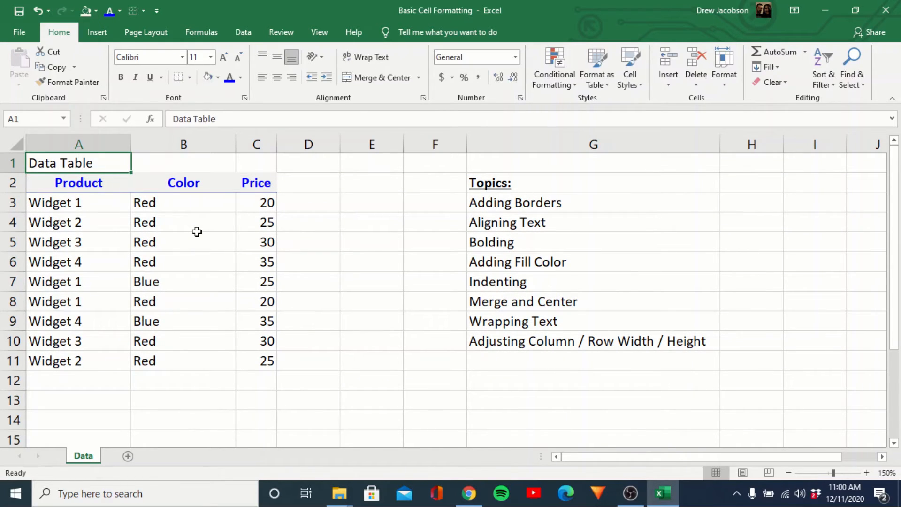
Merge and center the "Data Table" title across cells A1:C1
{"action": "key", "text": "Down"}
{"action": "key", "text": "Down"}
{"action": "key", "text": "Down"}
{"action": "key", "text": "Down"}
{"action": "key", "text": "Down"}
{"action": "key", "text": "Down"}
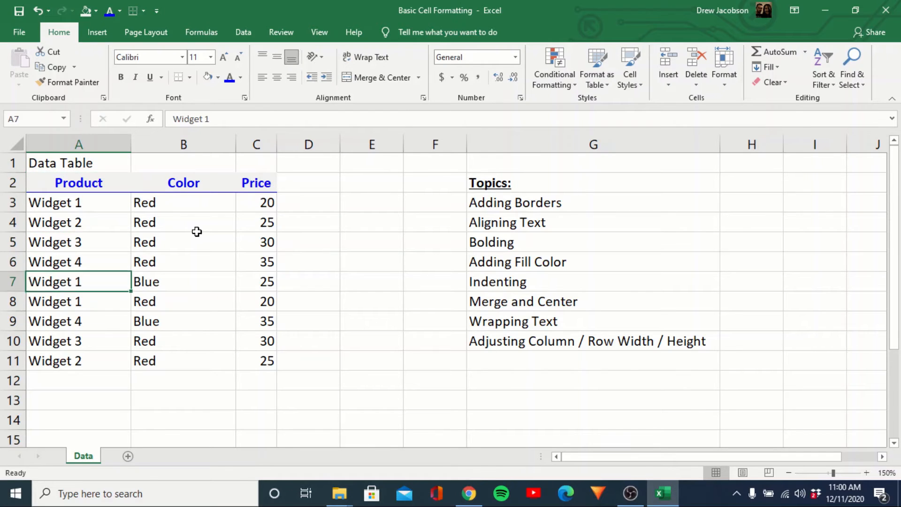
{"action": "key", "text": "Up"}
{"action": "key", "text": "Up"}
{"action": "key", "text": "Up"}
{"action": "key", "text": "Up"}
{"action": "key", "text": "Up"}
{"action": "key", "text": "Up"}
{"action": "key", "text": "shift+Right"}
{"action": "key", "text": "shift+Right"}
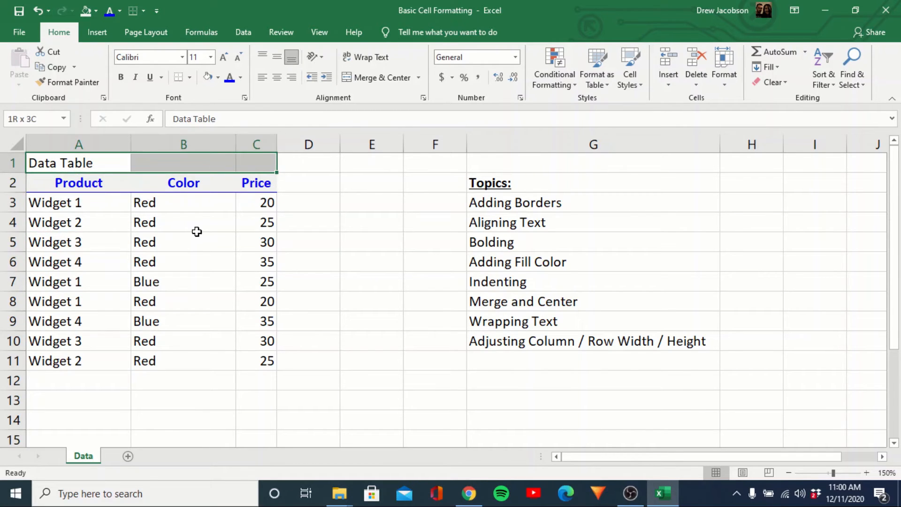
{"action": "key", "text": "Left"}
{"action": "key", "text": "shift+Right"}
{"action": "key", "text": "shift+Right"}
{"action": "left_click", "coordinate": [375, 79]}
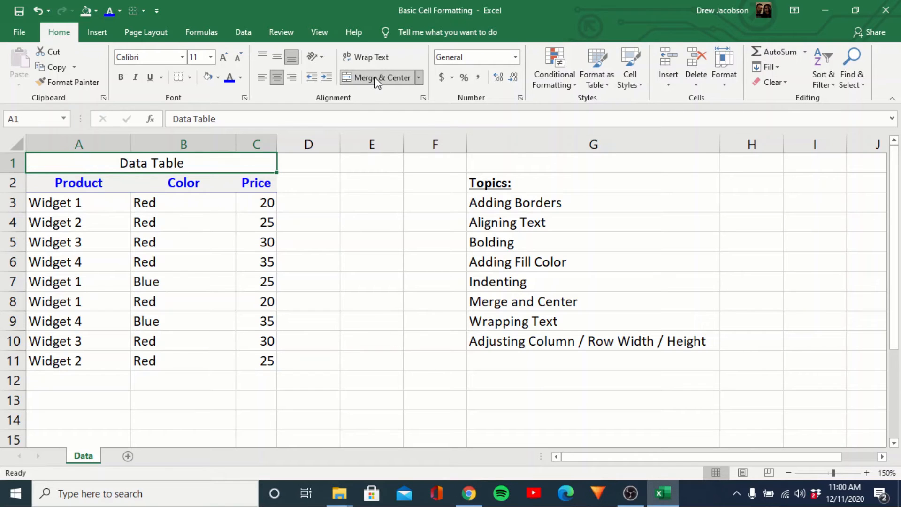
{"action": "left_click", "coordinate": [304, 252]}
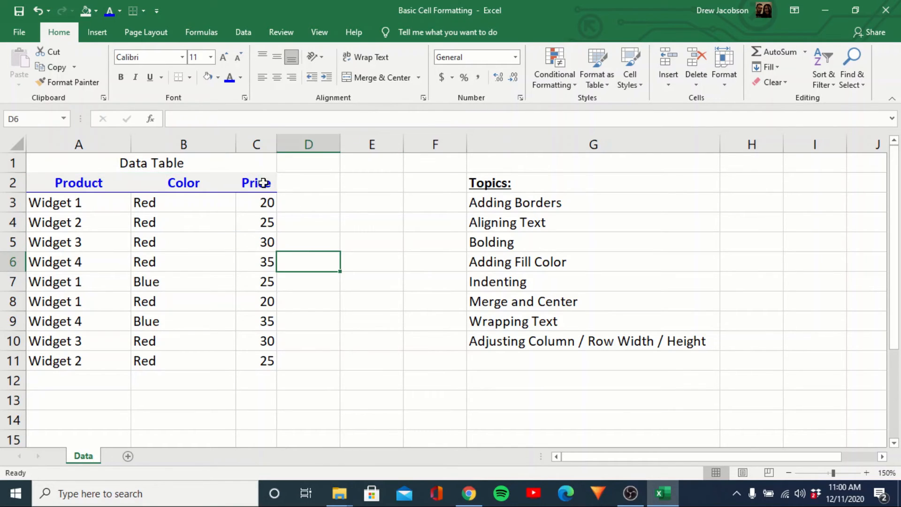
Try left, center and right alignment on the merged title cell, ending on center alignment
{"action": "left_click", "coordinate": [210, 162]}
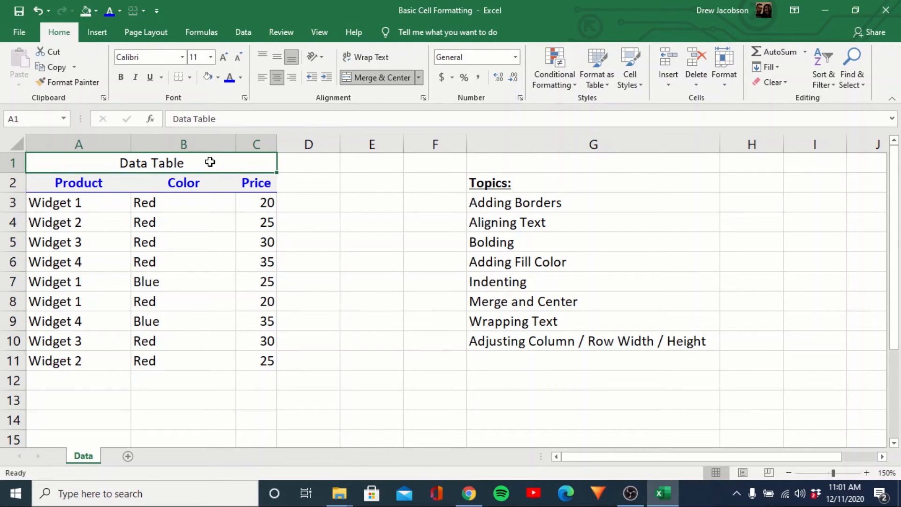
{"action": "key", "text": "Down"}
{"action": "key", "text": "Up"}
{"action": "left_click", "coordinate": [262, 79]}
{"action": "left_click", "coordinate": [277, 78]}
{"action": "left_click", "coordinate": [291, 79]}
{"action": "left_click", "coordinate": [280, 82]}
Narrow column G and try wrapping the long topic text in G10, undoing the wrap
{"action": "left_click_drag", "start_coordinate": [720, 146], "coordinate": [555, 160]}
{"action": "left_click", "coordinate": [515, 340]}
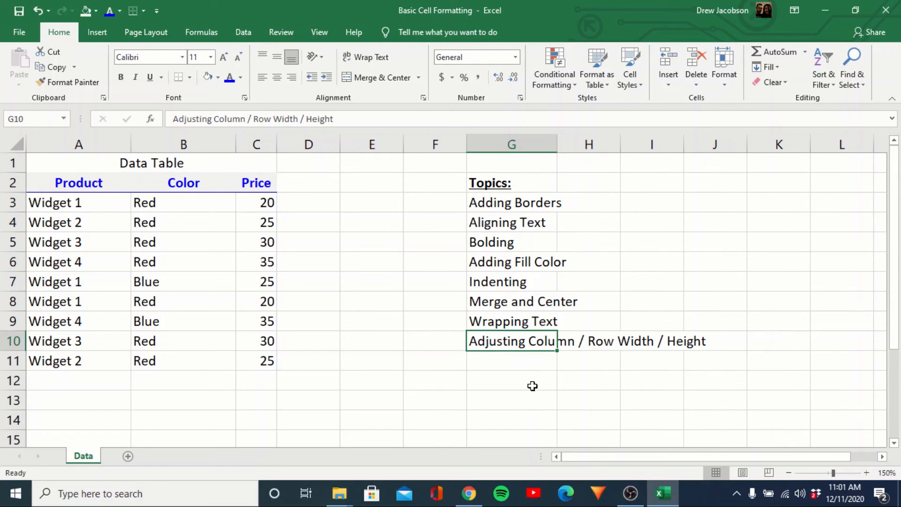
{"action": "left_click", "coordinate": [359, 57]}
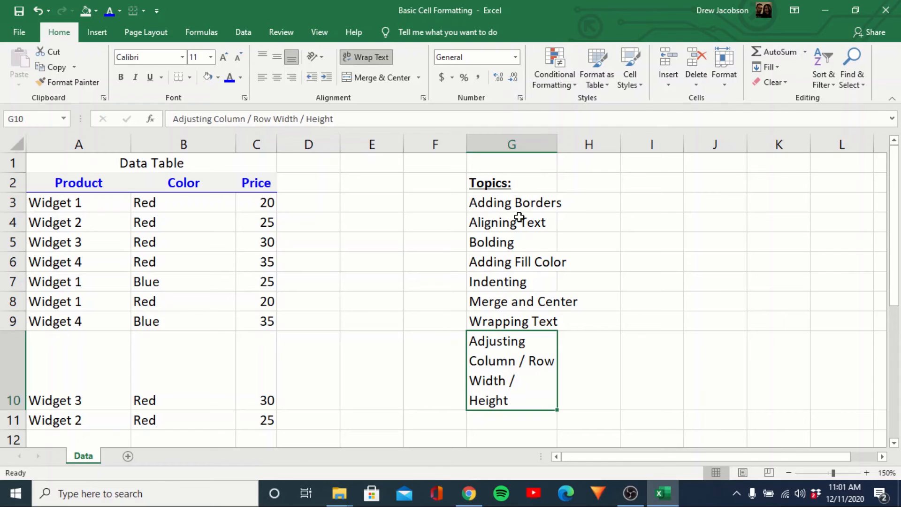
{"action": "key", "text": "ctrl+z"}
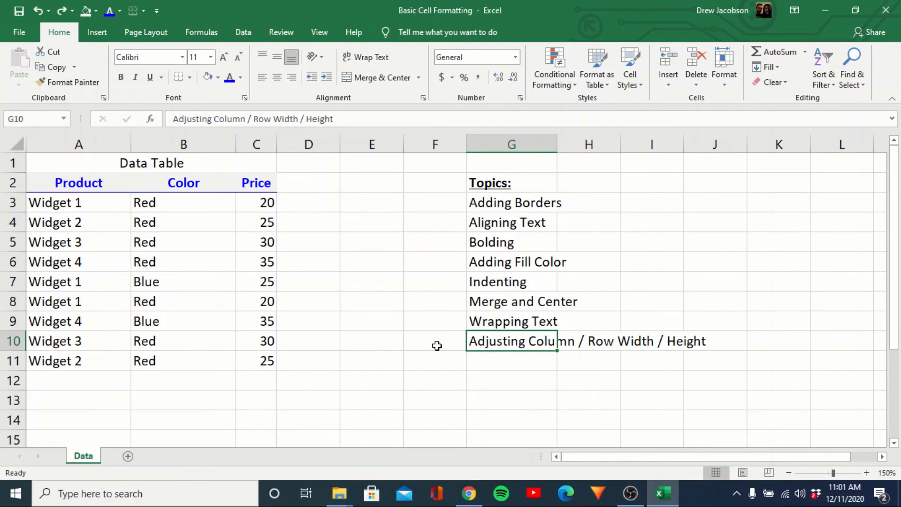
{"action": "left_click", "coordinate": [437, 346]}
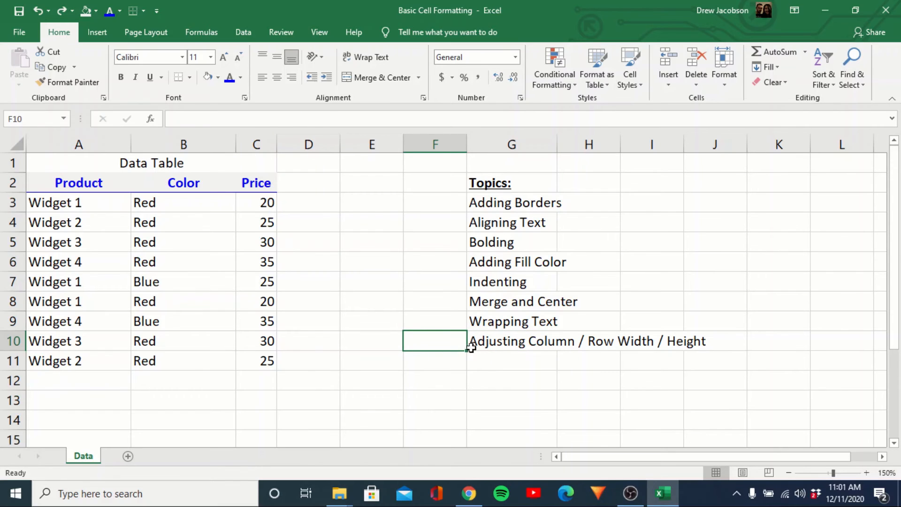
{"action": "left_click", "coordinate": [490, 346]}
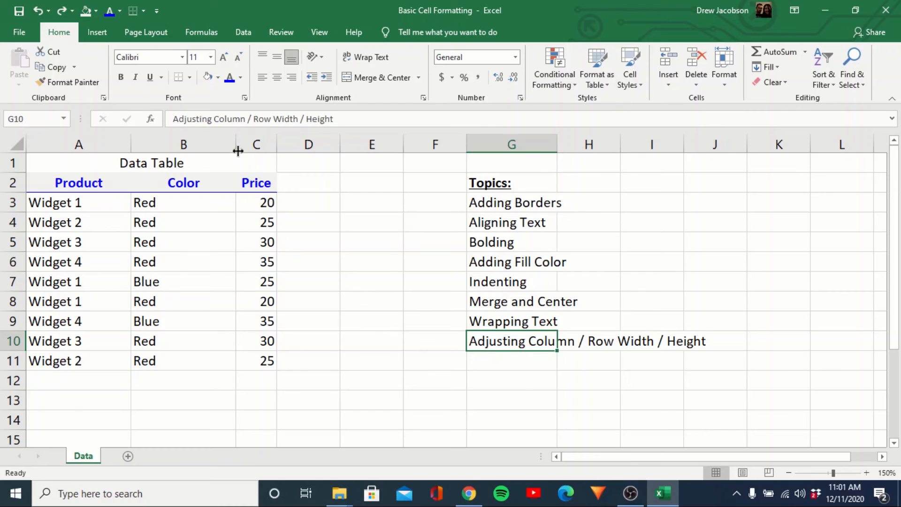
Narrow column B manually and try a taller row 3, undoing the row height change
{"action": "left_click_drag", "start_coordinate": [235, 145], "coordinate": [236, 145]}
{"action": "left_click_drag", "start_coordinate": [237, 142], "coordinate": [176, 143]}
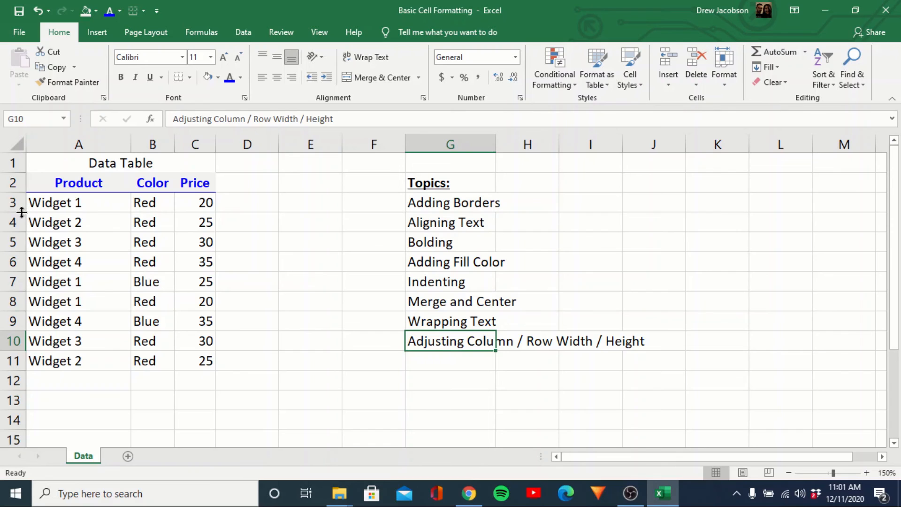
{"action": "left_click_drag", "start_coordinate": [22, 212], "coordinate": [19, 227]}
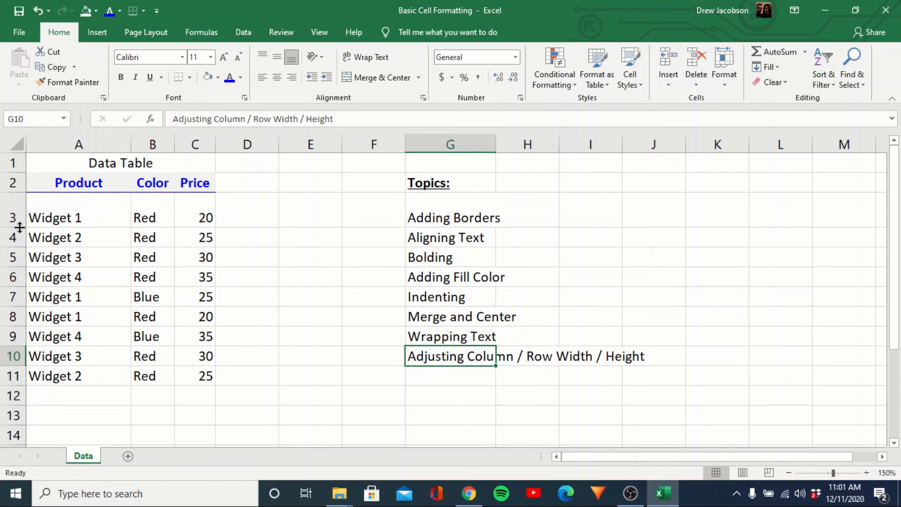
{"action": "key", "text": "ctrl+z"}
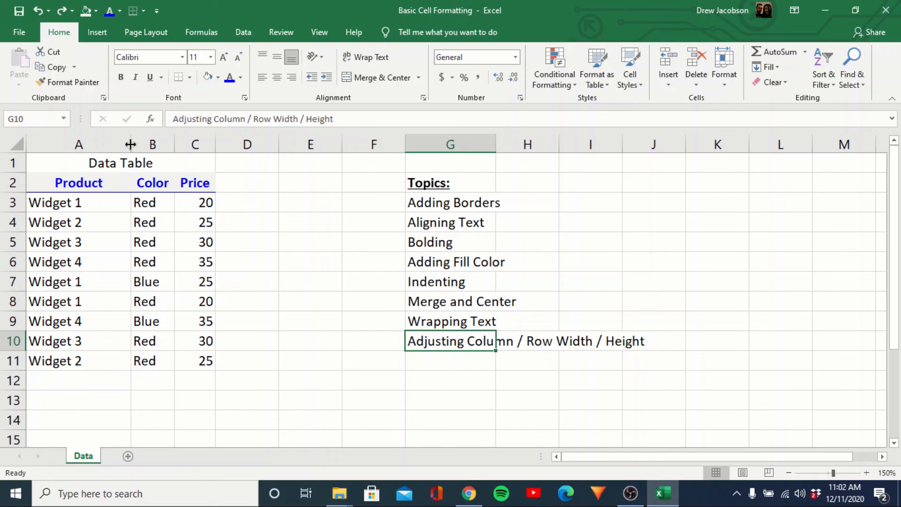
AutoFit the widths of columns A, B and C to their contents
{"action": "double_click", "coordinate": [131, 144]}
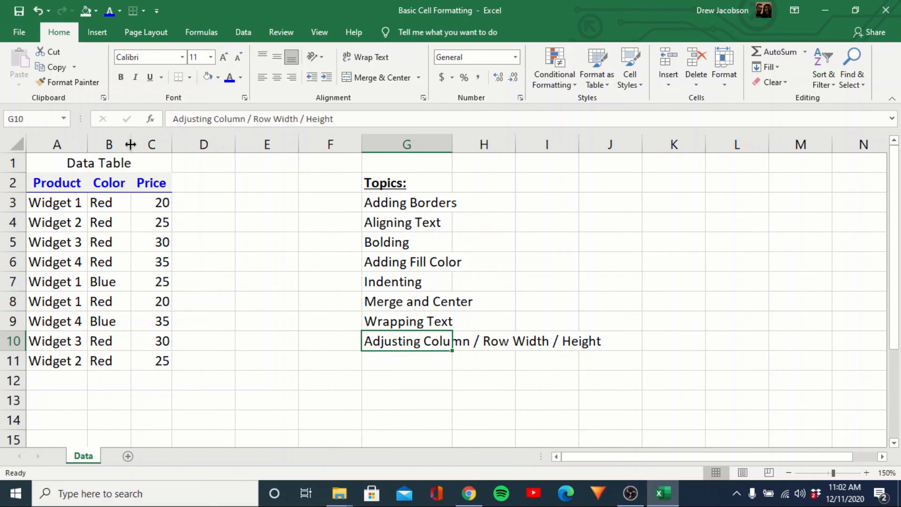
{"action": "double_click", "coordinate": [130, 144]}
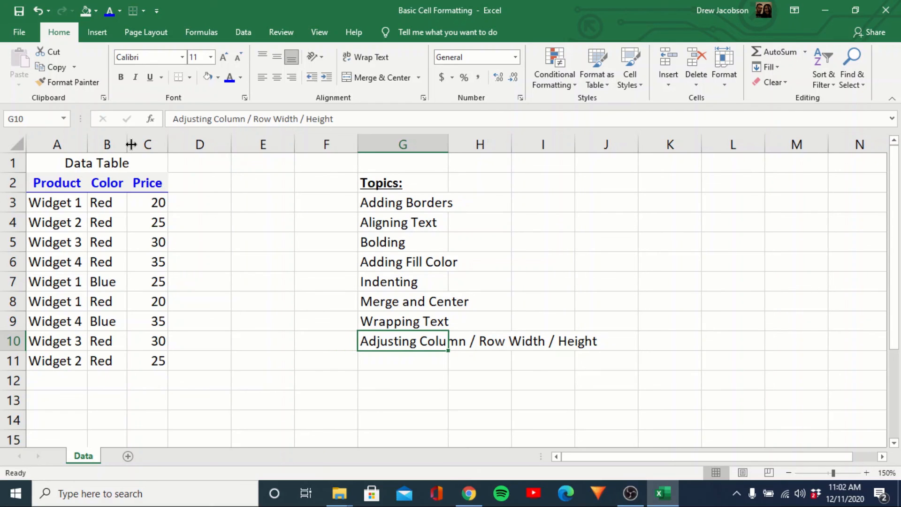
{"action": "double_click", "coordinate": [168, 145]}
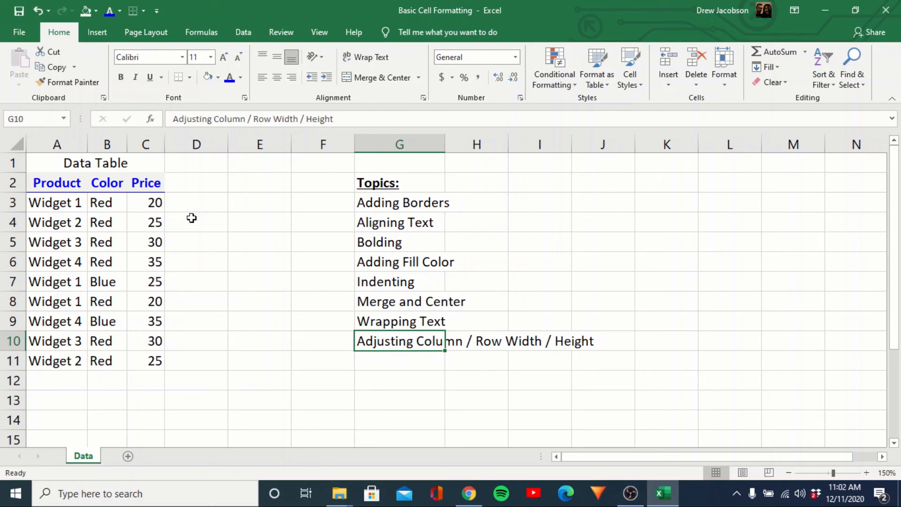